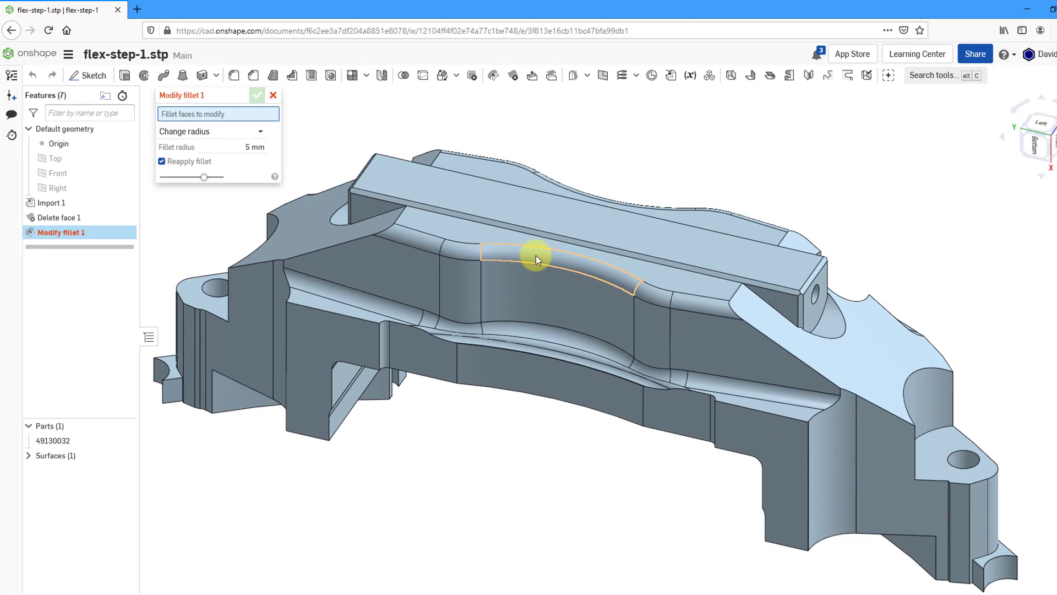
Step: Resize the top recess fillet face of Import 1 from 3 mm to 5 mm radius
click(537, 256)
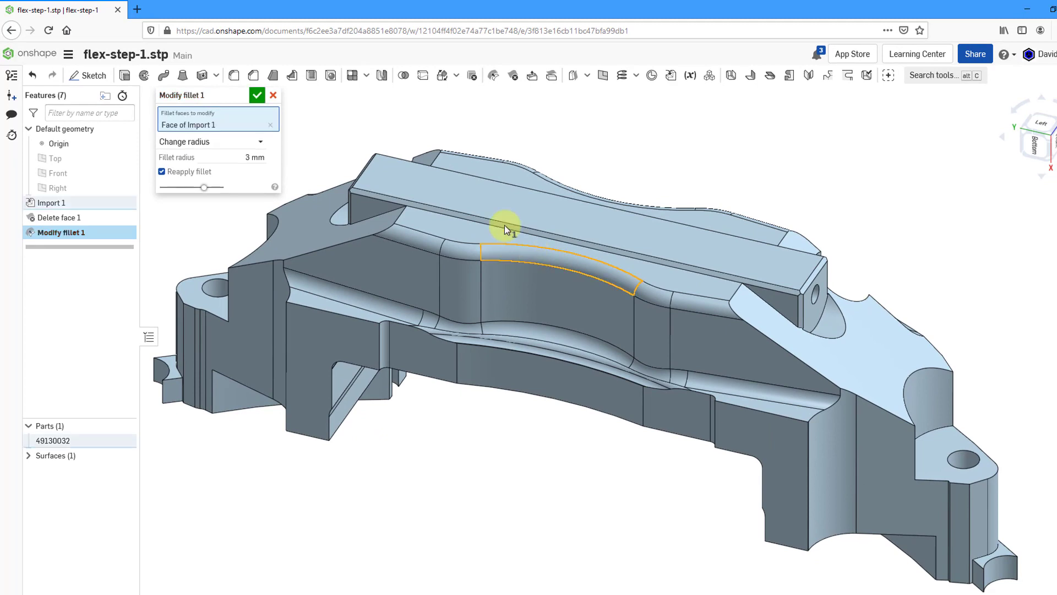
click(252, 158)
text(5)
key(Return)
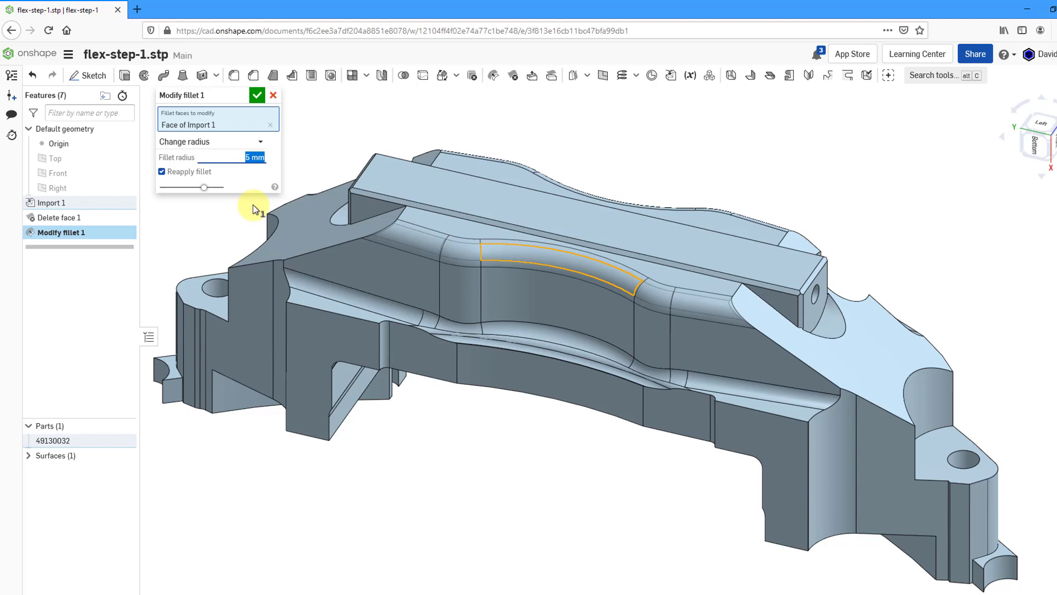
click(257, 97)
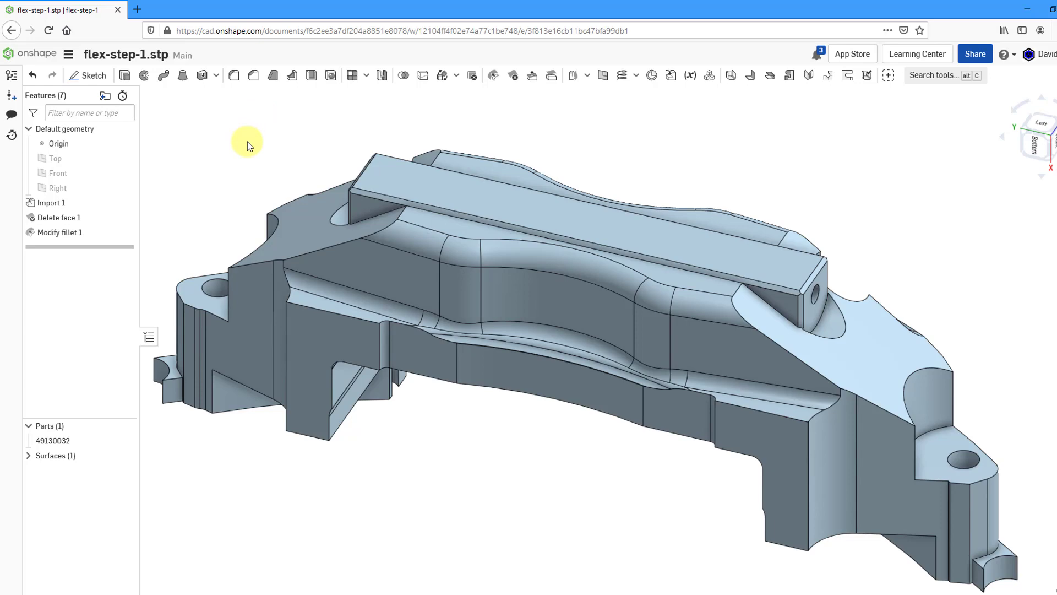
right_drag(319, 180, 183, 187)
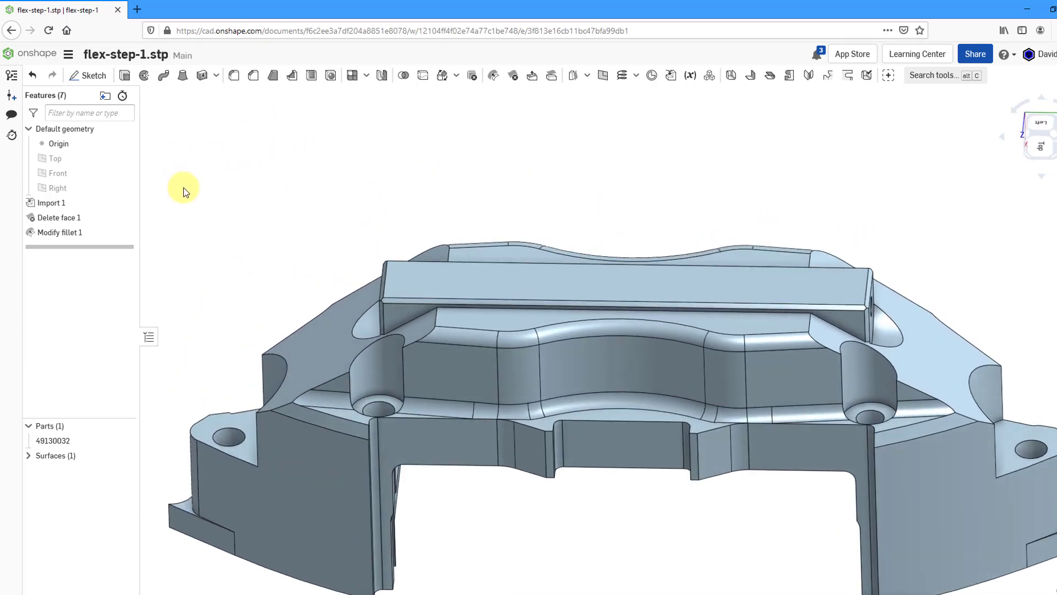
Step: Remove the curved fillet above the underside recess with a second Modify fillet set to Remove fillet
click(493, 76)
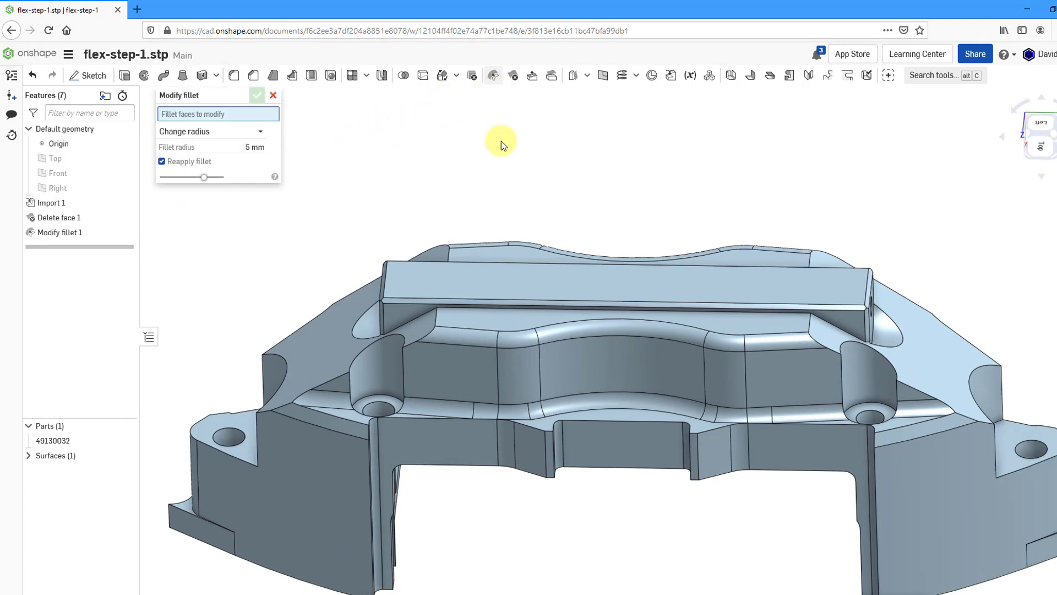
click(610, 331)
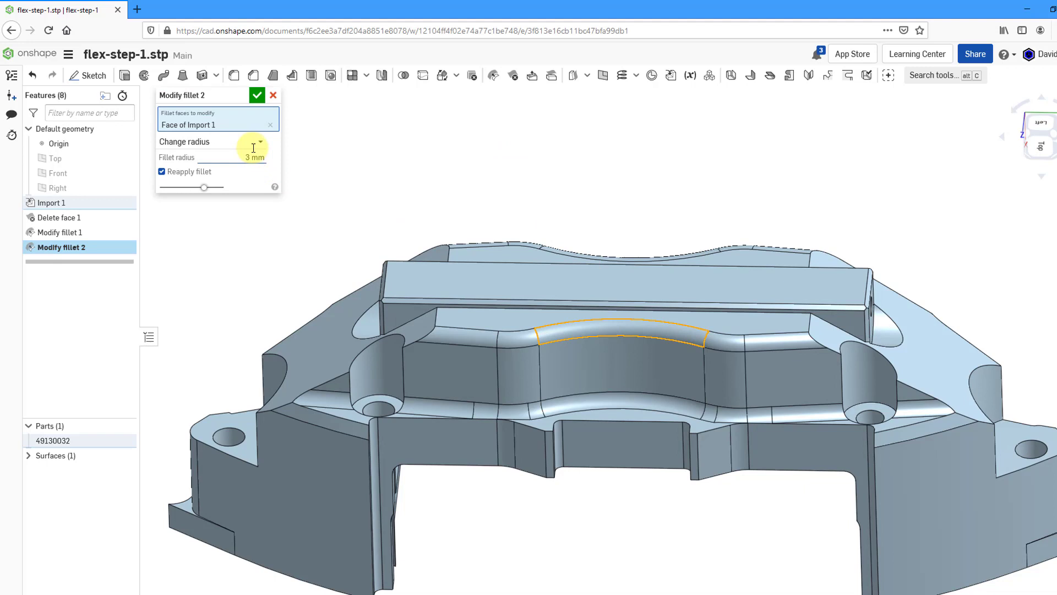
click(253, 145)
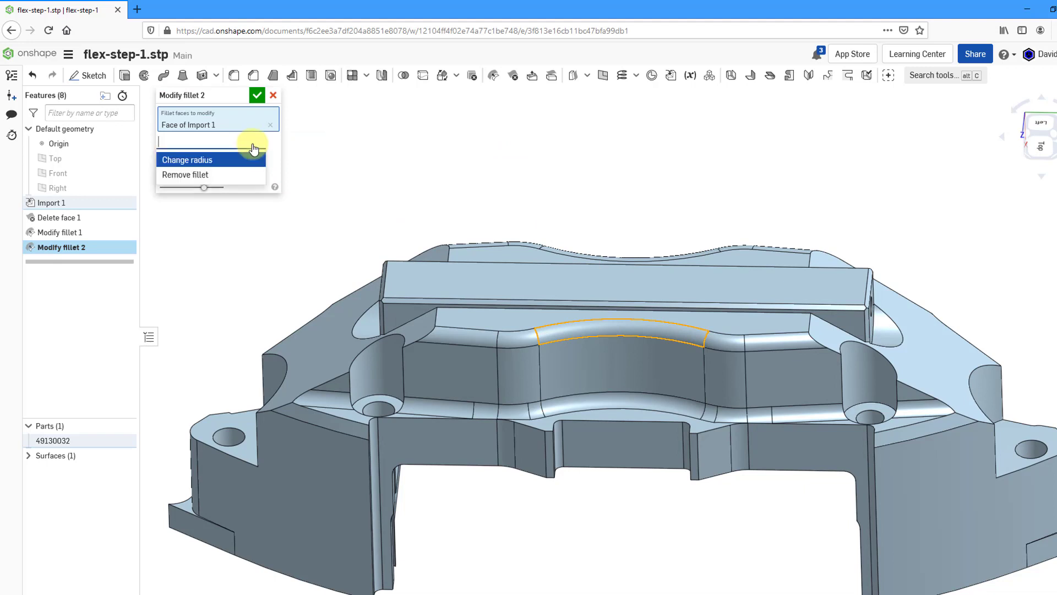
click(197, 177)
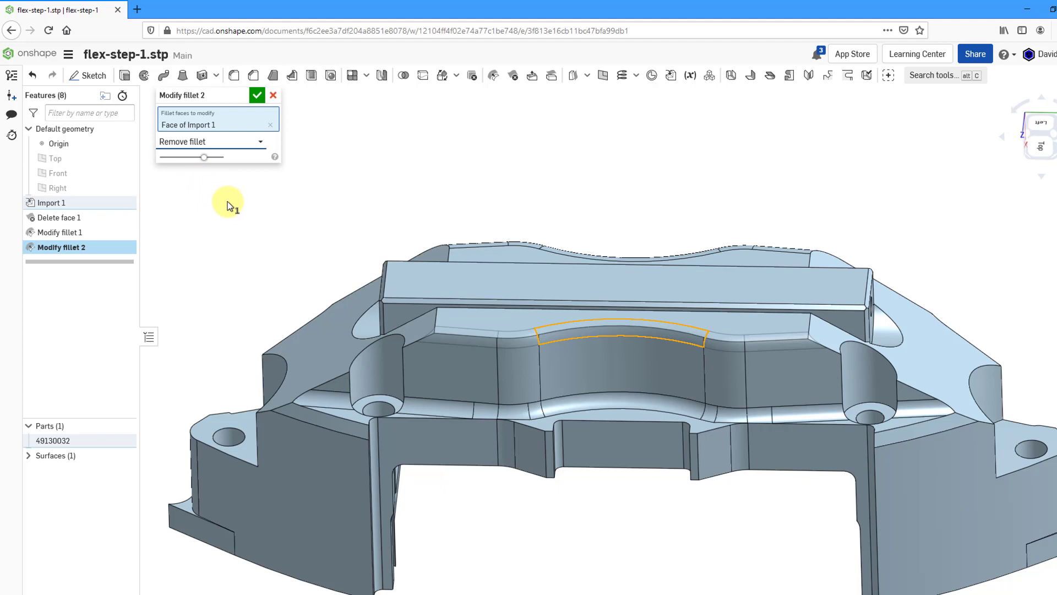
click(257, 97)
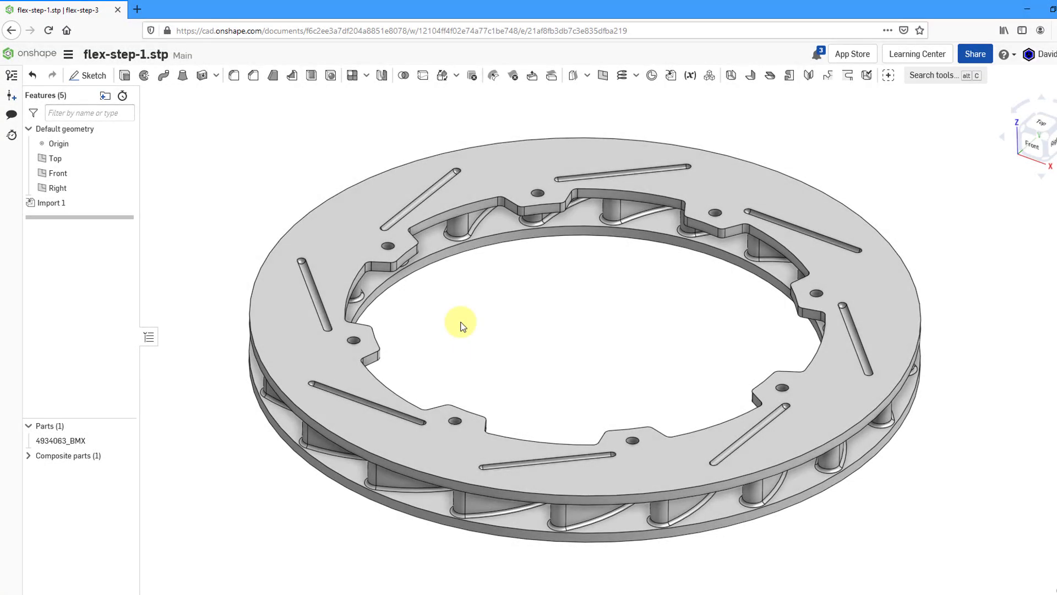
Step: Start Modify fillet on the brake disc with the modification type set to Remove fillet
click(499, 83)
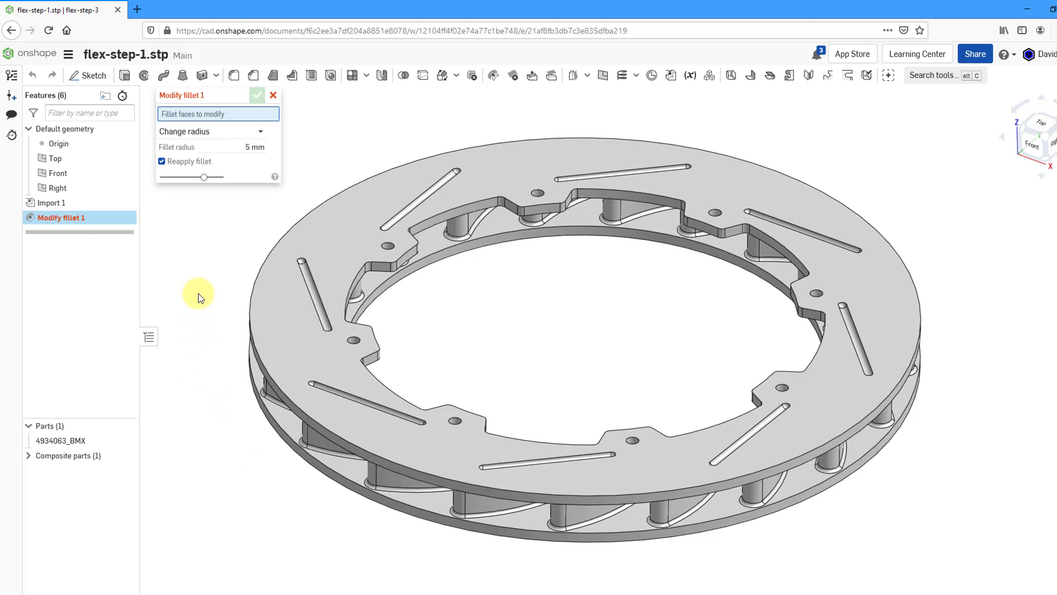
click(214, 133)
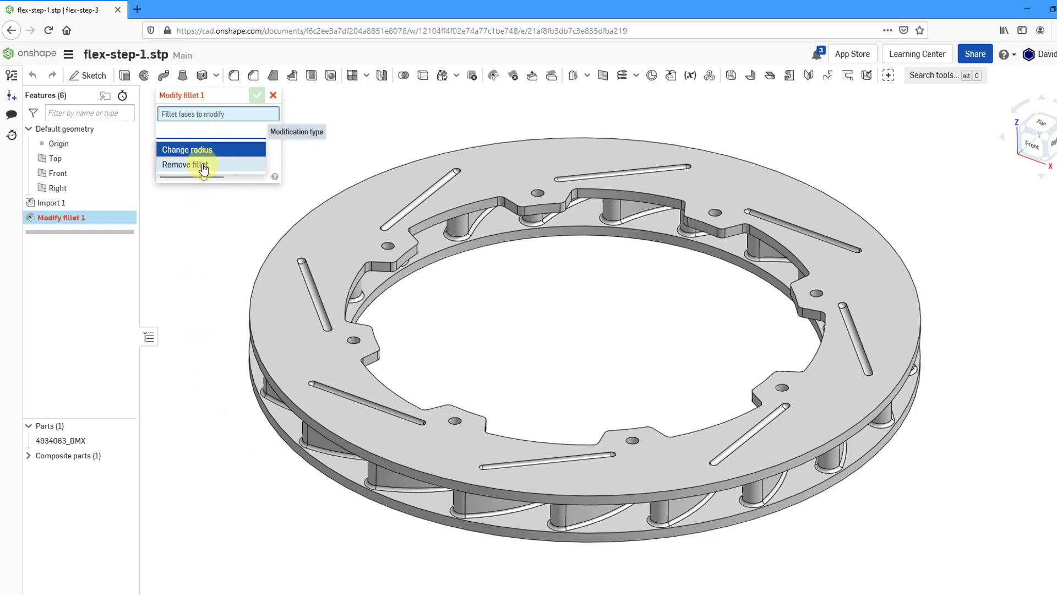
click(203, 164)
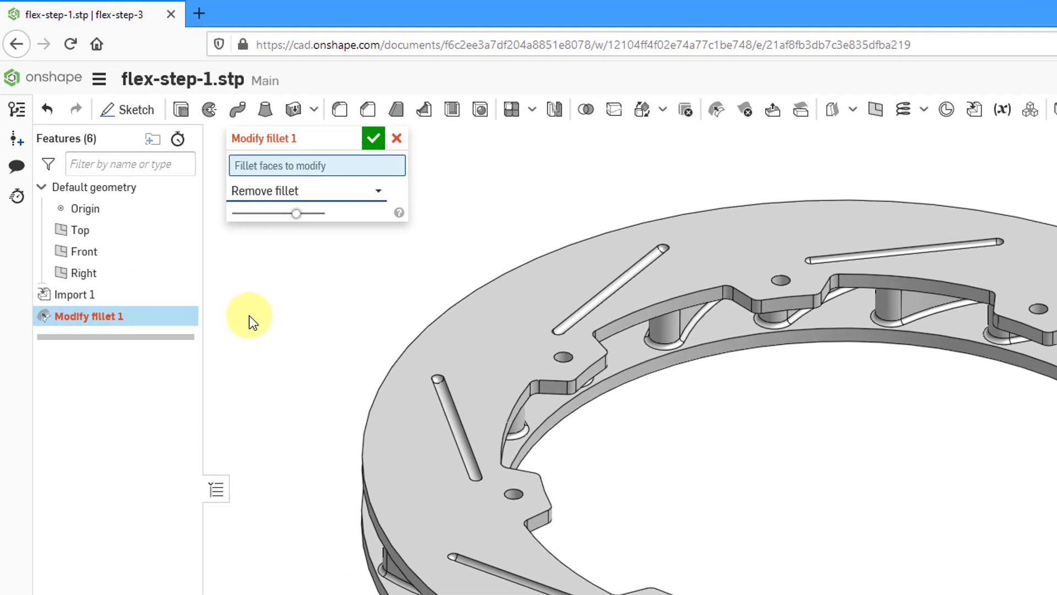
Step: Open Create selection from the viewport menu and set it to find Fillets of Equal radius
right_click(252, 317)
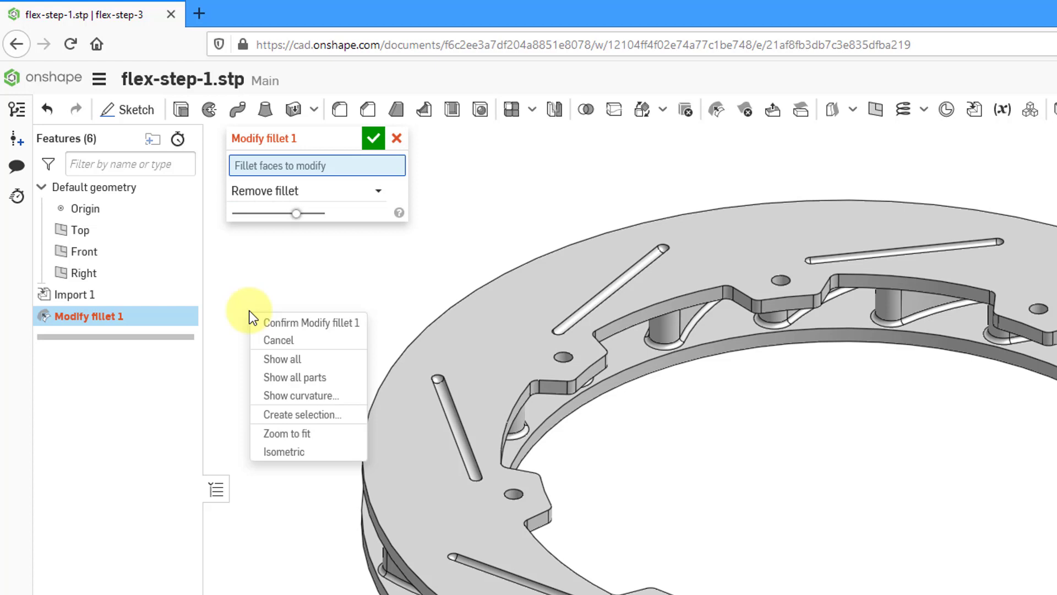
click(296, 421)
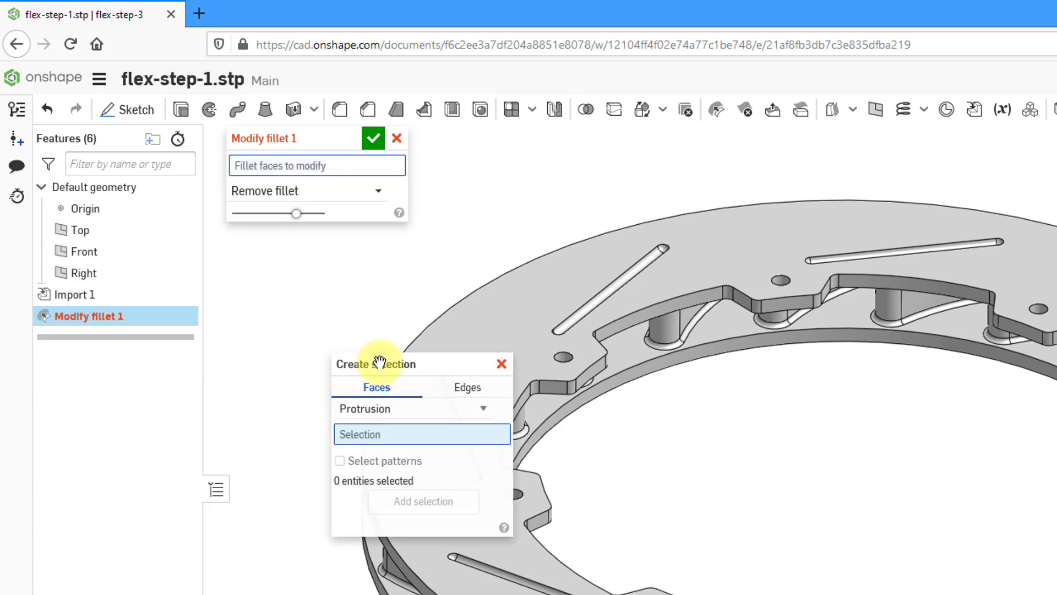
drag(379, 362, 265, 251)
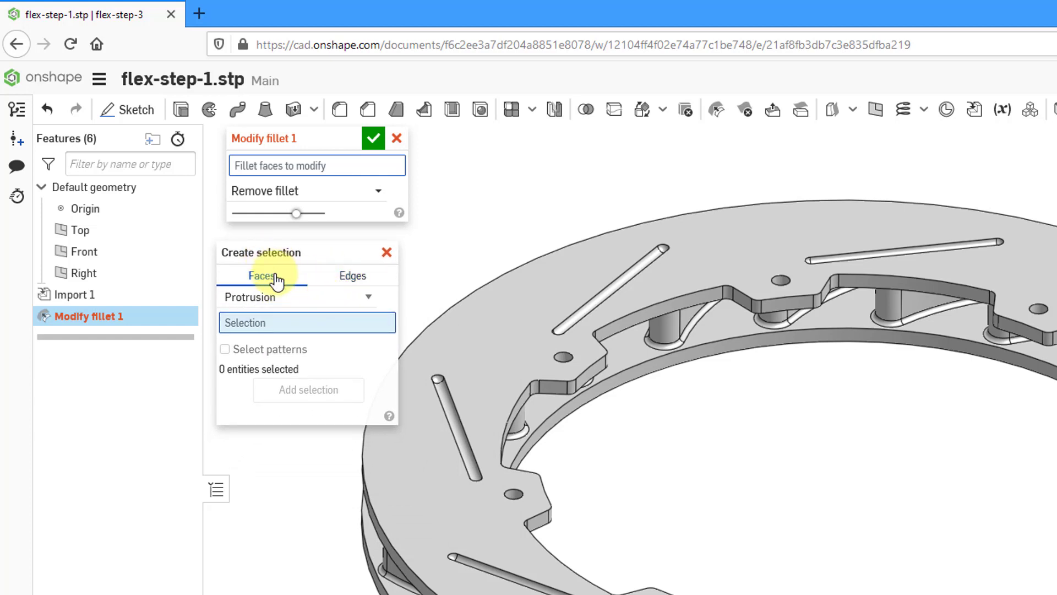
click(317, 302)
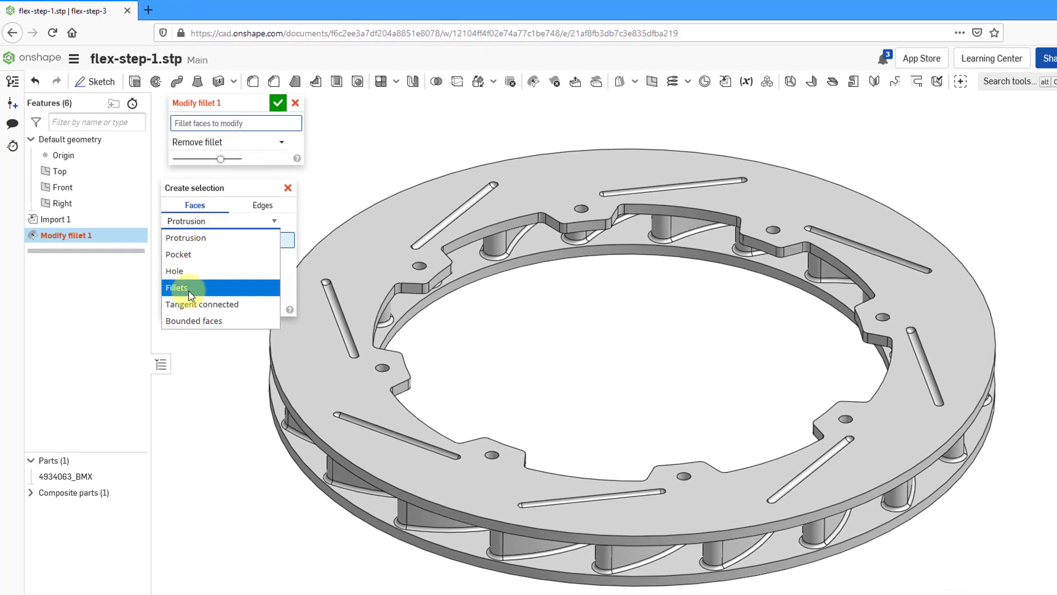
click(242, 386)
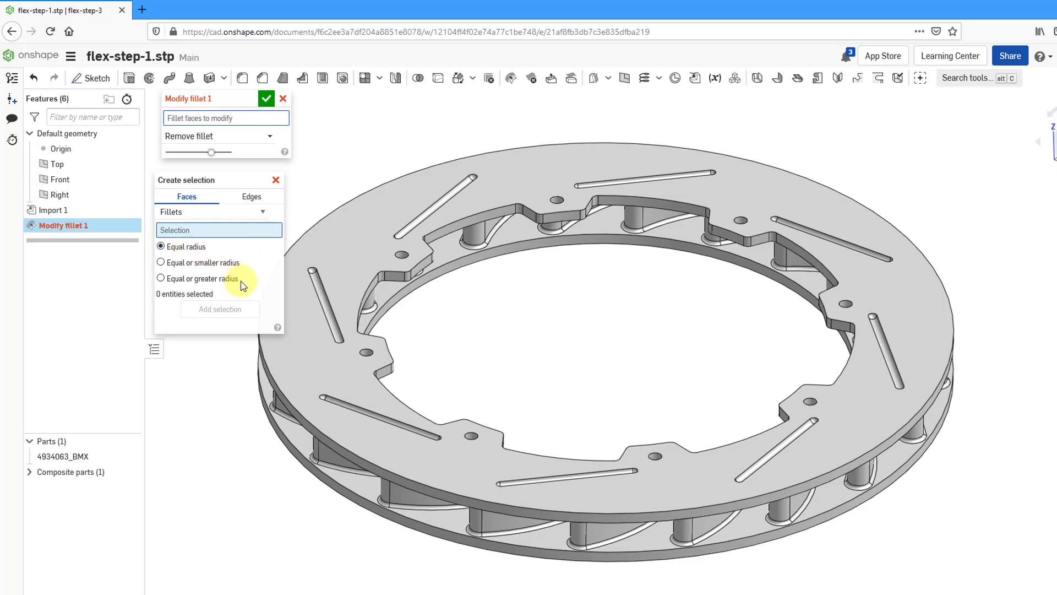
Step: Pick a vane fillet, add all 160 equal-radius matches, and commit Modify fillet 1
click(417, 508)
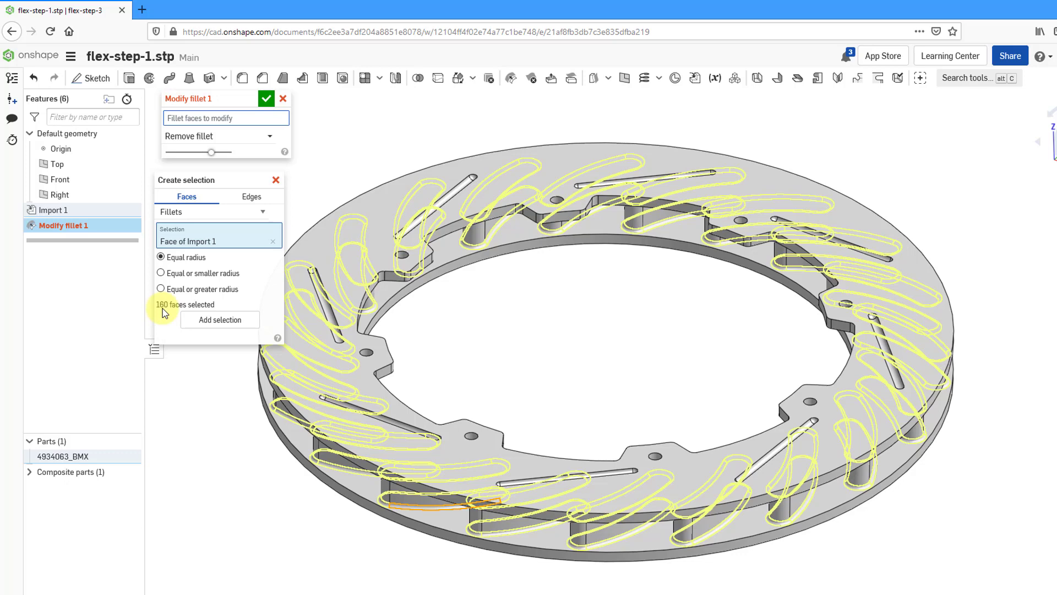
click(207, 324)
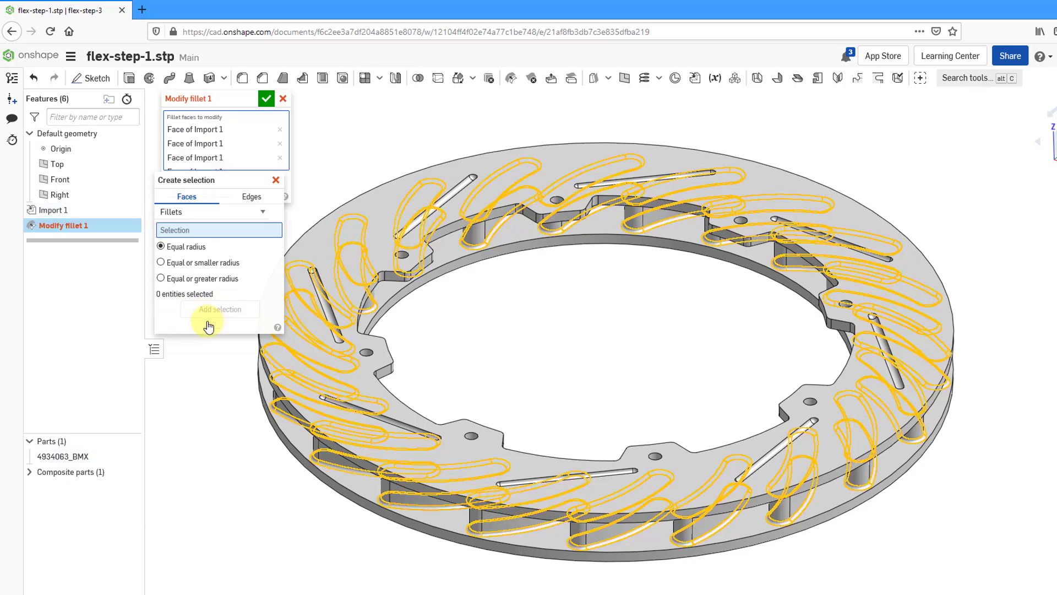
click(276, 180)
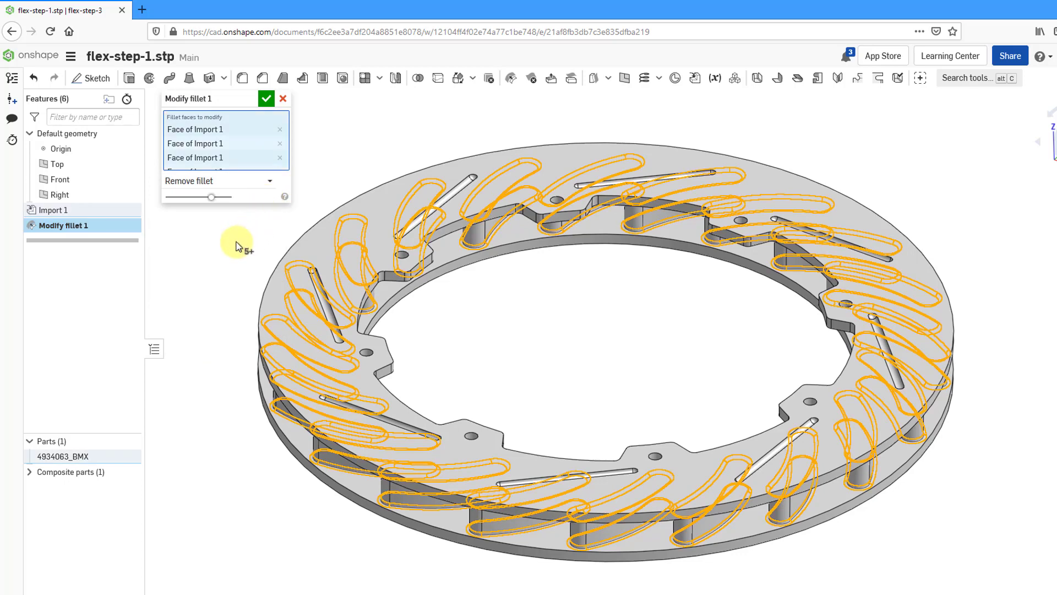
click(266, 100)
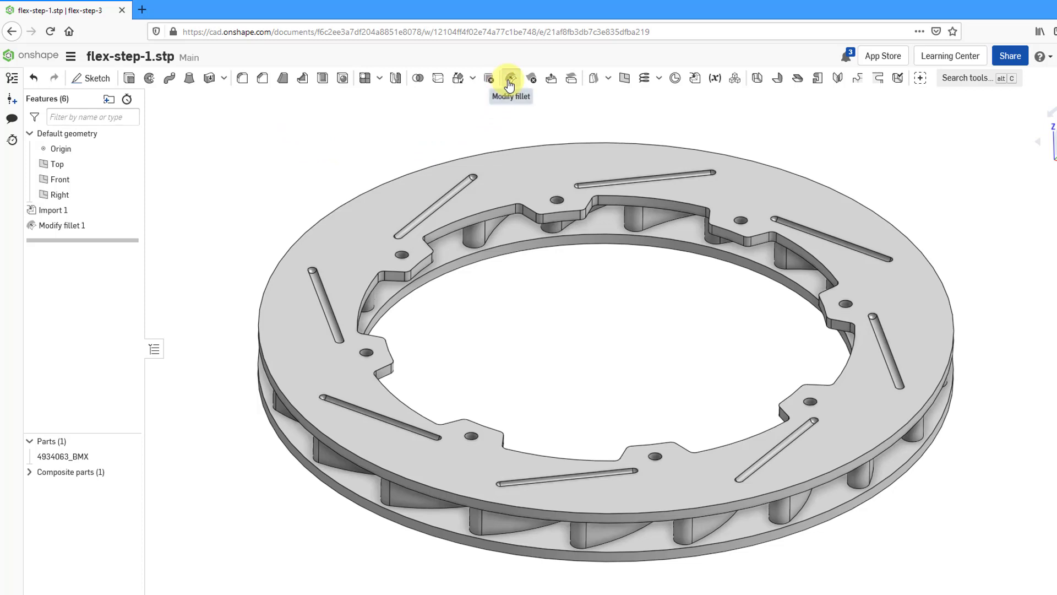
Step: Open Create selection for Modify fillet 2 and pick a sample face on the rotor's inner rim
right_click(331, 141)
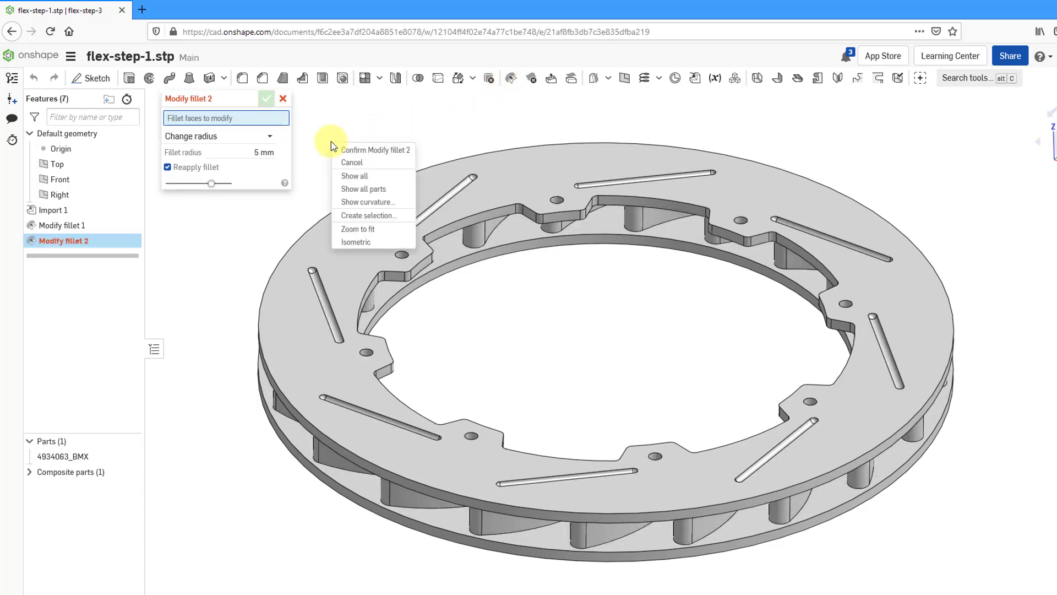
click(358, 216)
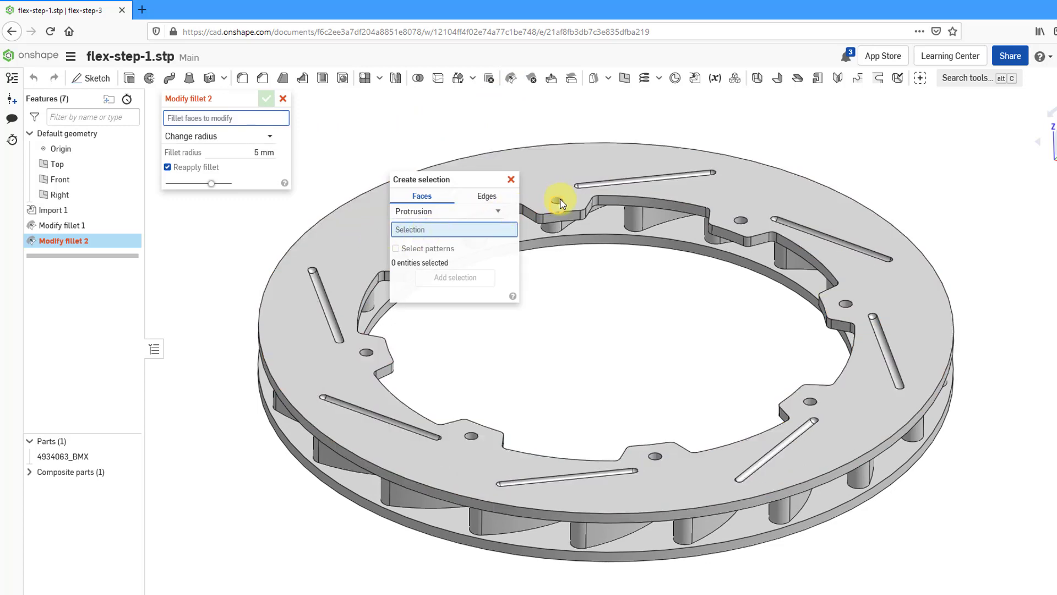
scroll(560, 203, down, 5)
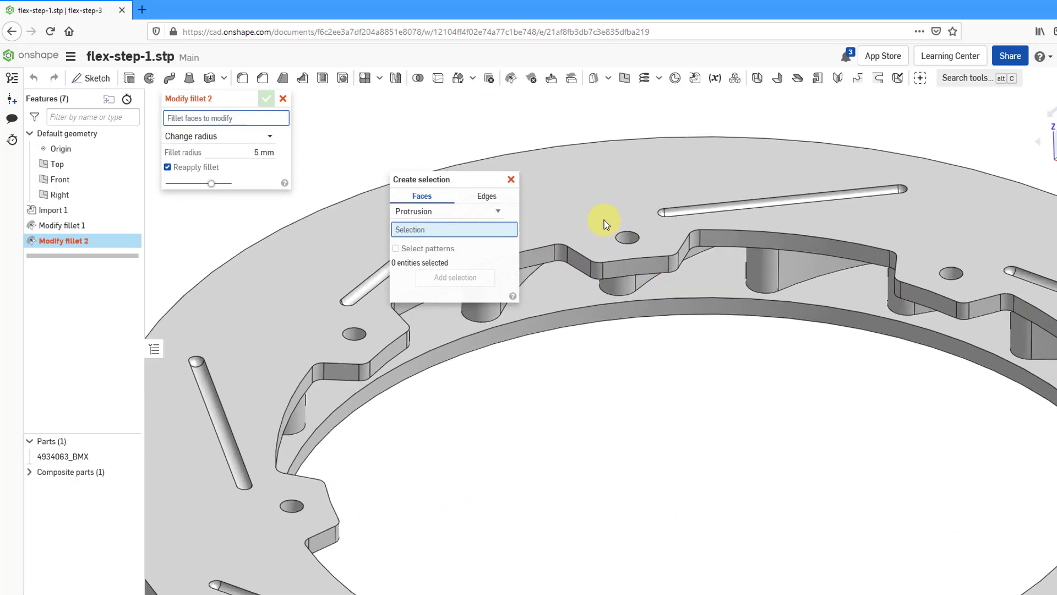
scroll(604, 220, down, 3)
click(598, 276)
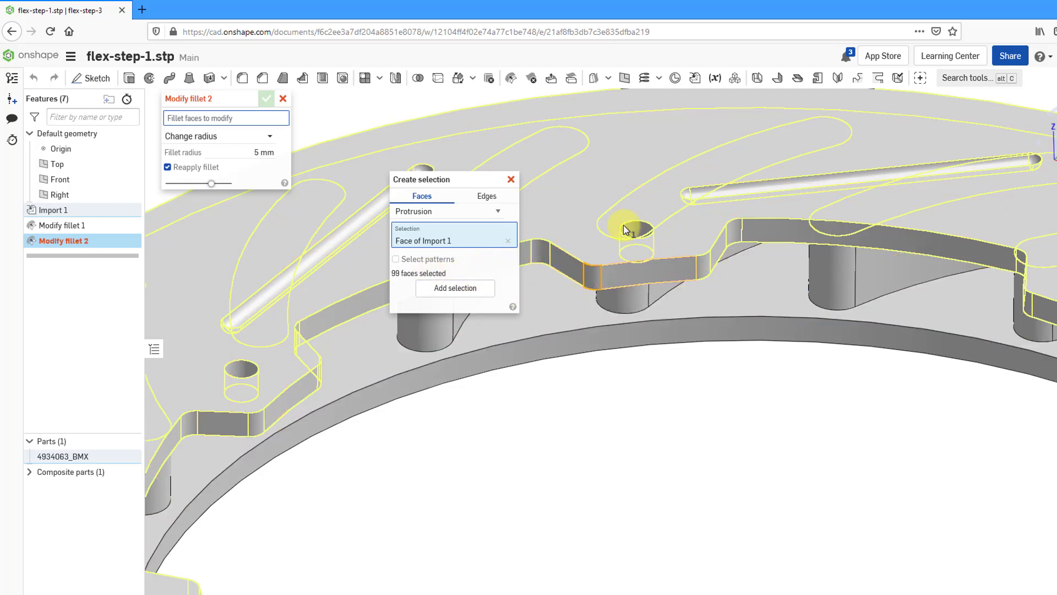
Step: Clear the wrongly matched protrusion faces and switch the face type to Fillets
scroll(633, 217, up, 5)
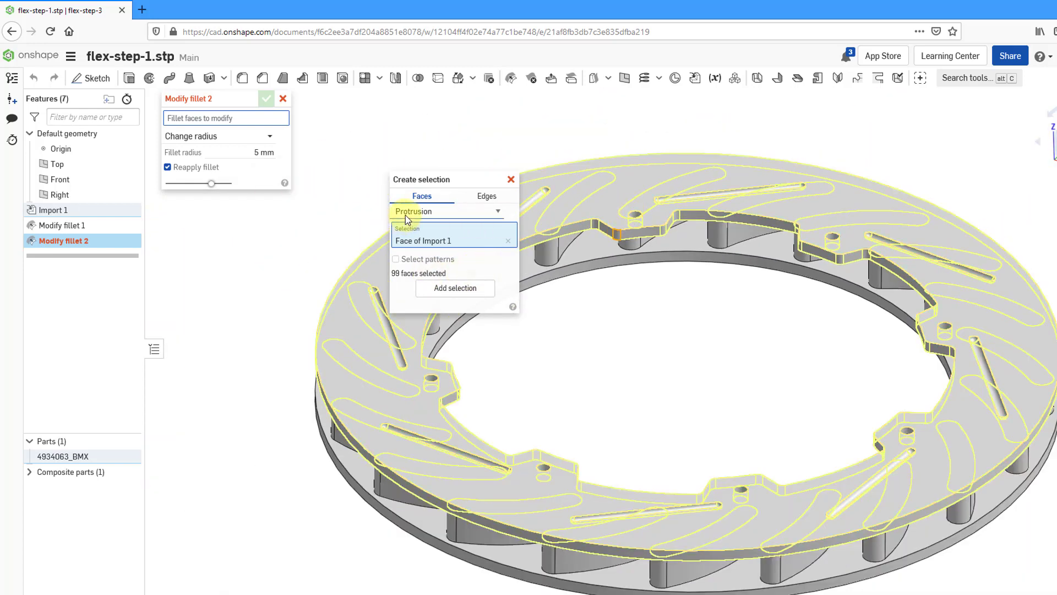
click(508, 241)
click(451, 214)
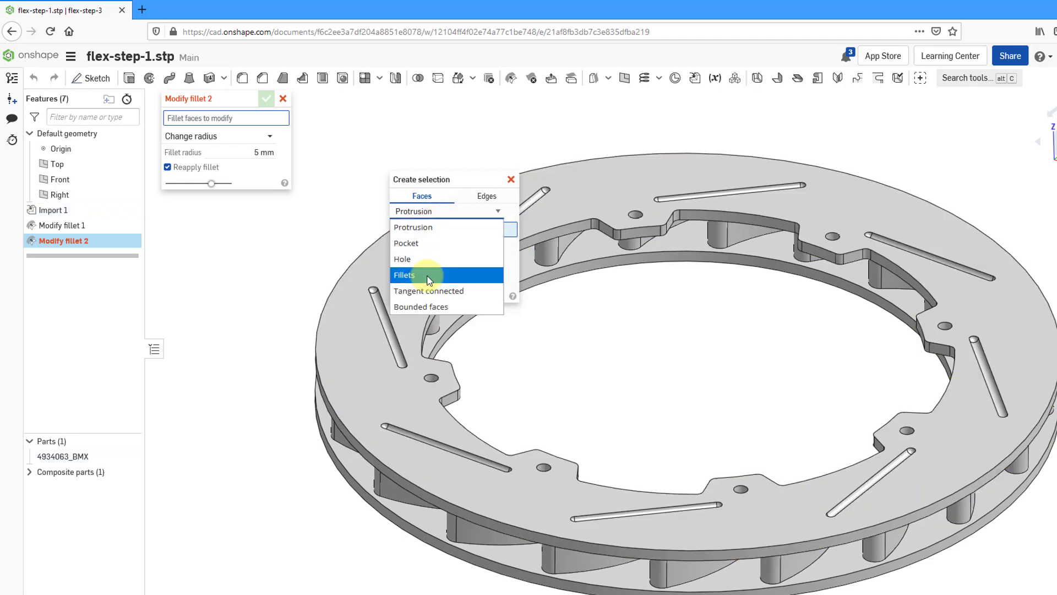
click(432, 271)
Step: Add the 32 equal-radius inner-notch fillets to Modify fillet 2
drag(457, 179, 244, 210)
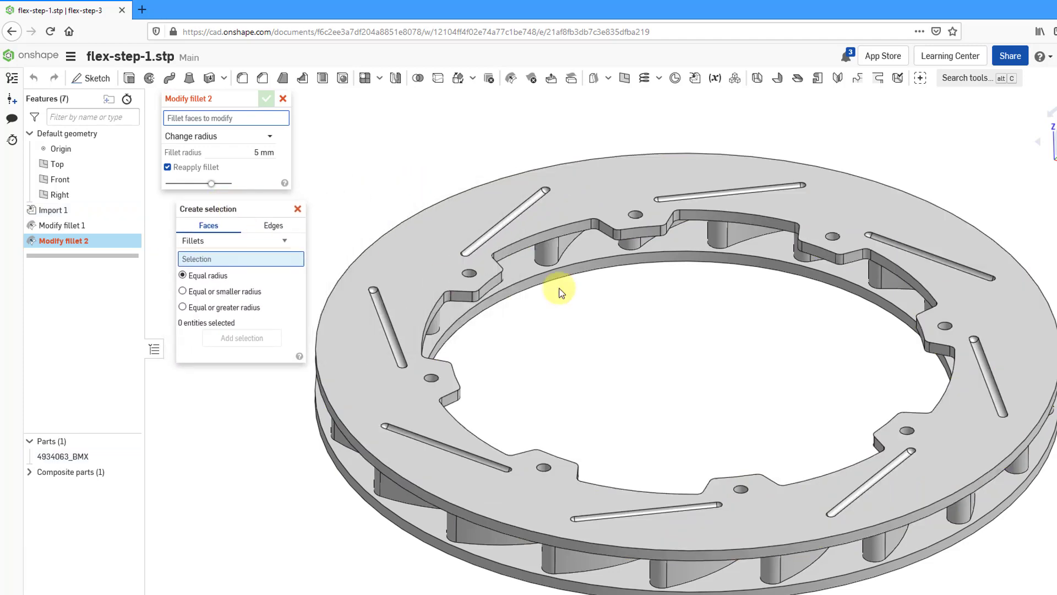
click(616, 236)
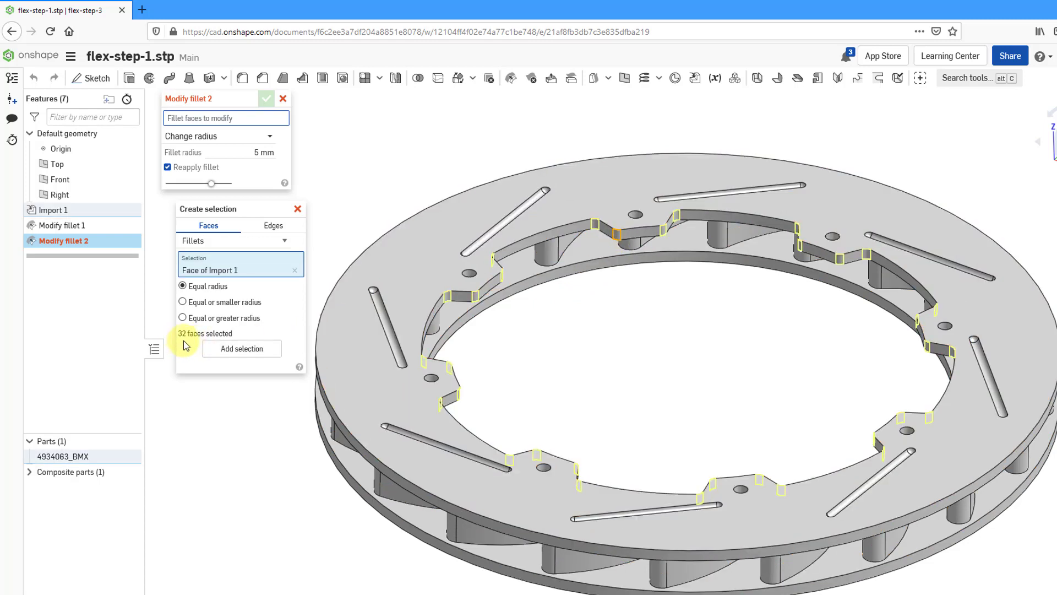
click(230, 350)
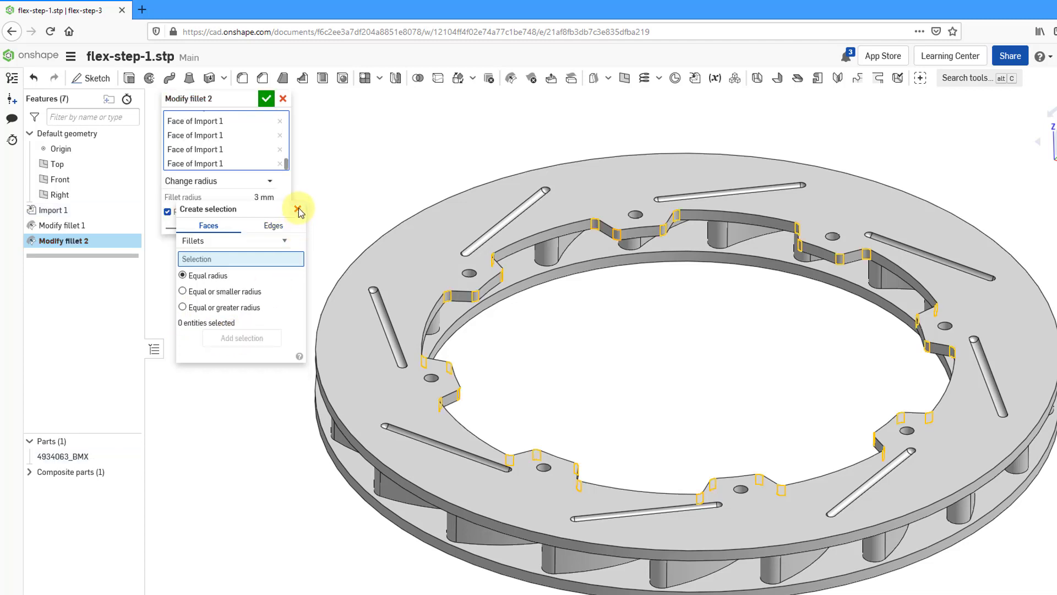
click(297, 209)
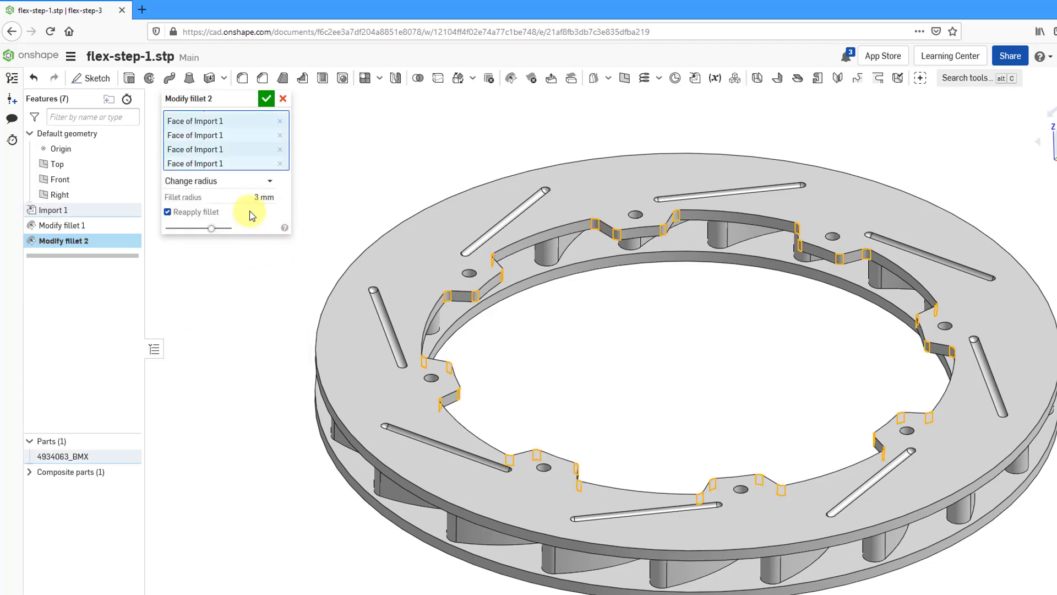
Step: Set the Modify fillet 2 radius to 5 mm
click(259, 197)
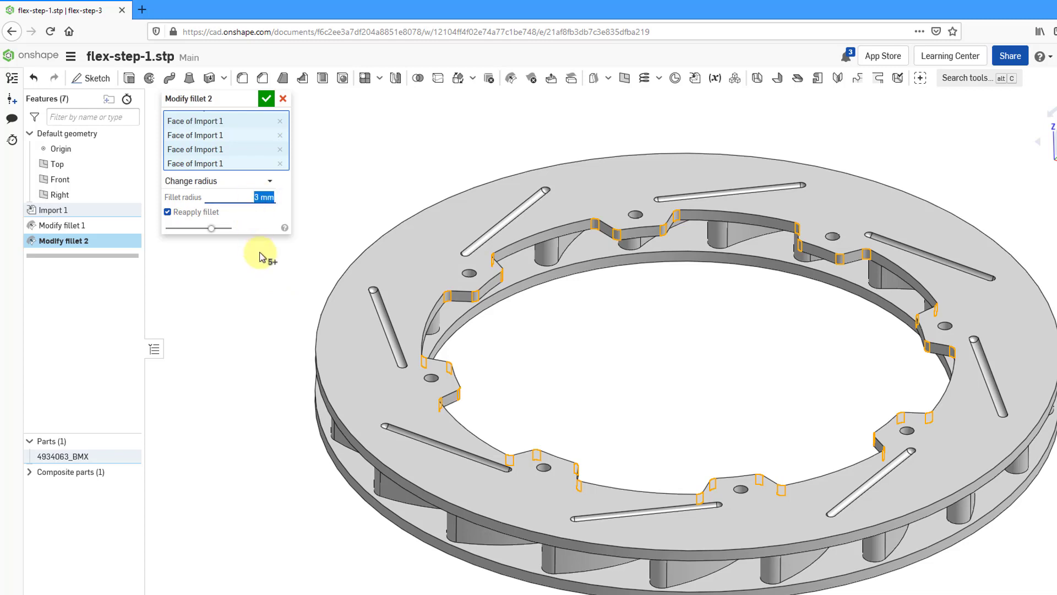
text(5)
key(Return)
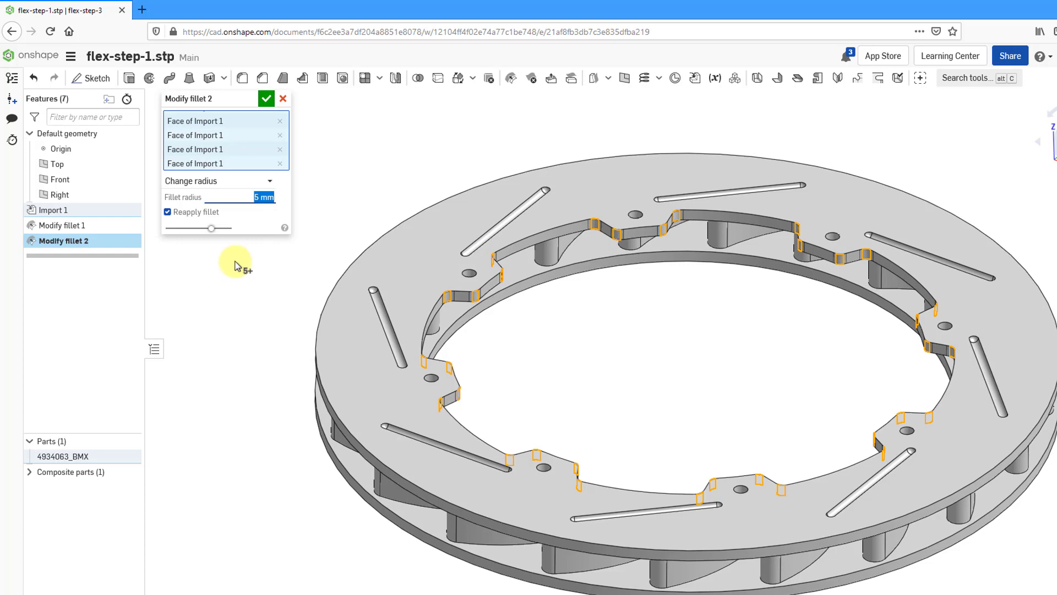
click(267, 98)
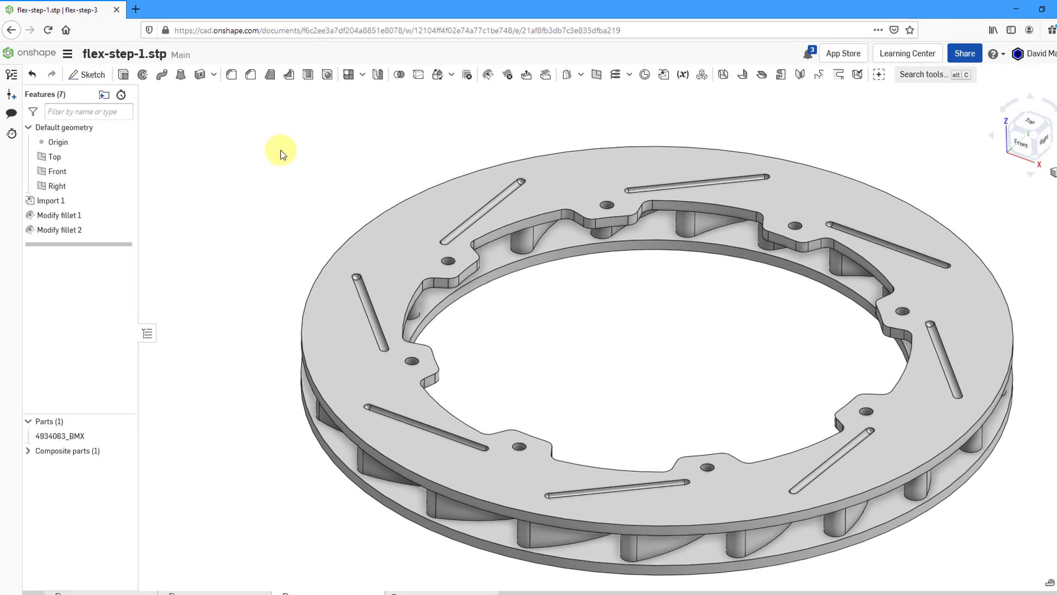